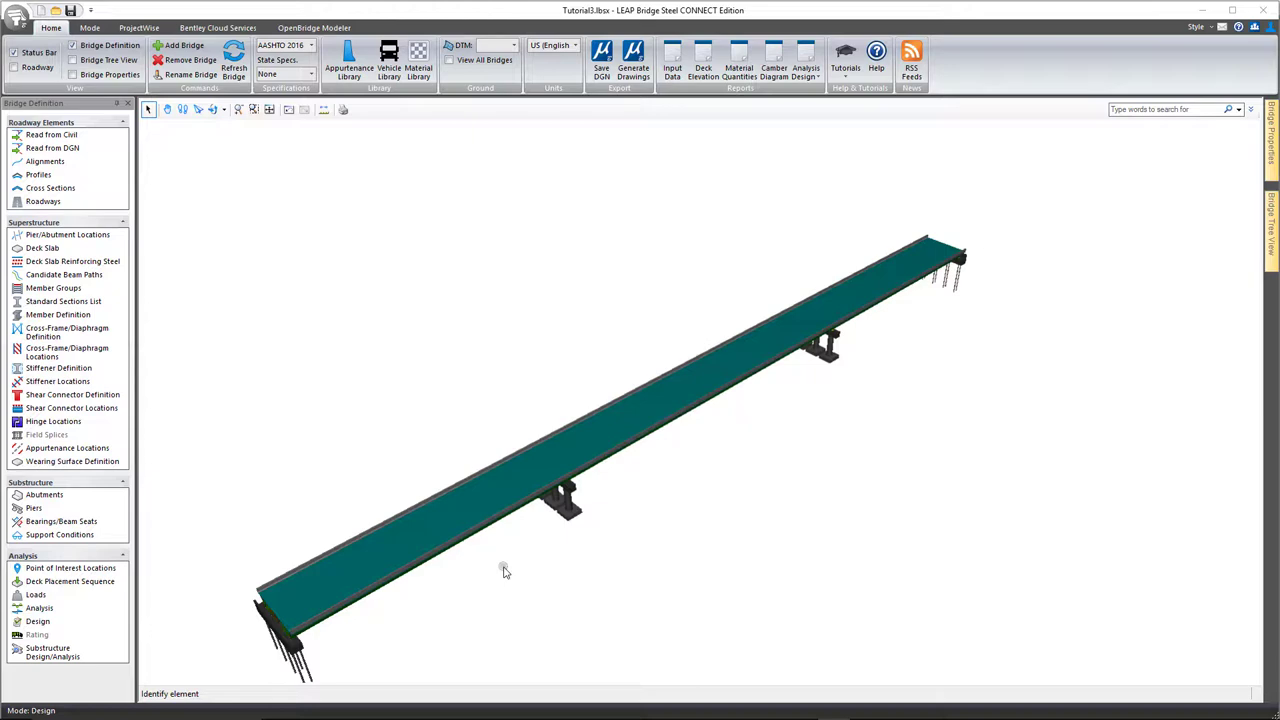
# Open the Analysis dialog with live load analysis, 3.00 in lane discretization and 1.15 fatigue allowance
pyautogui.click(40, 608)
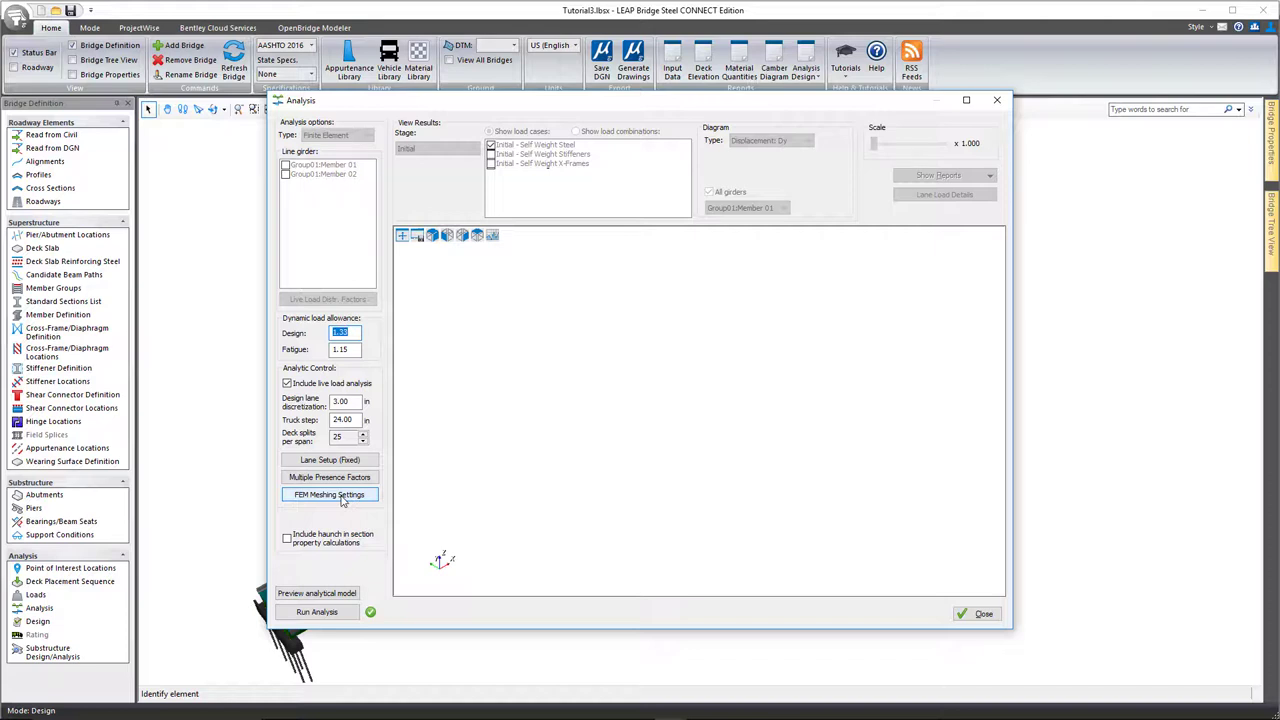
# Confirm FEM meshing at 4.00 ft deck, 3.00 ft girder web and 0.20 ft tolerance
pyautogui.click(343, 497)
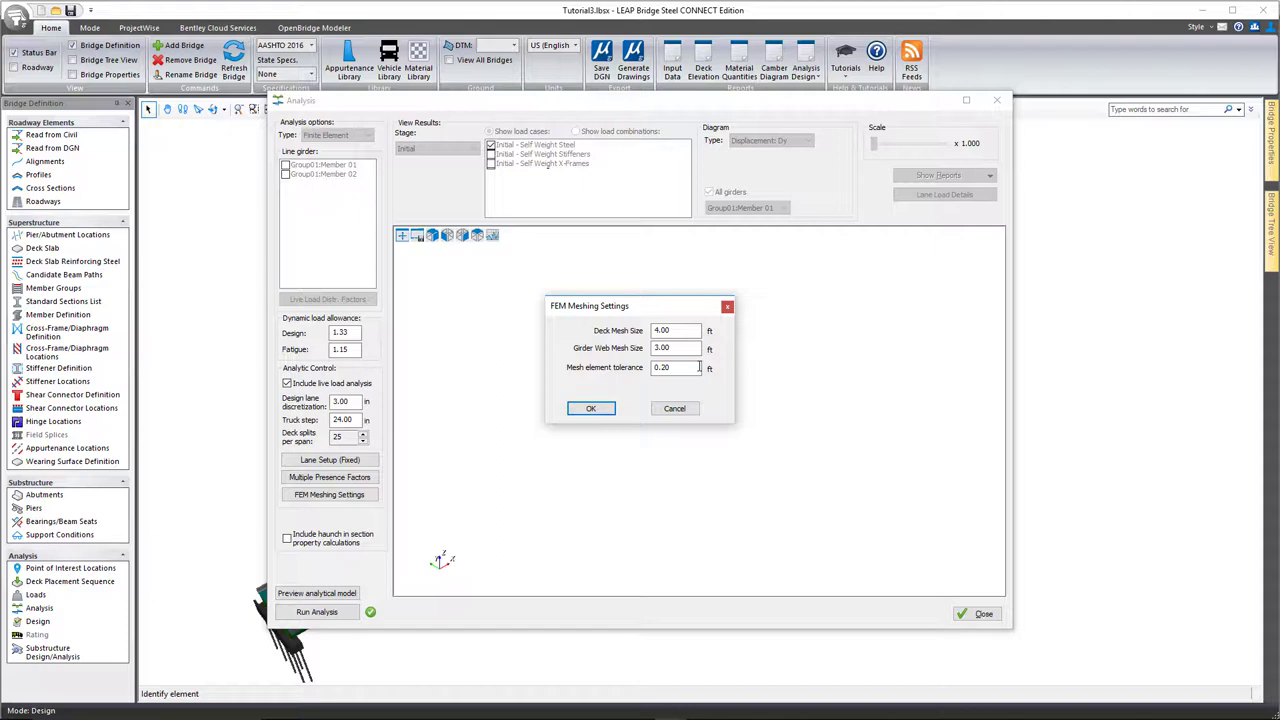
pyautogui.click(588, 410)
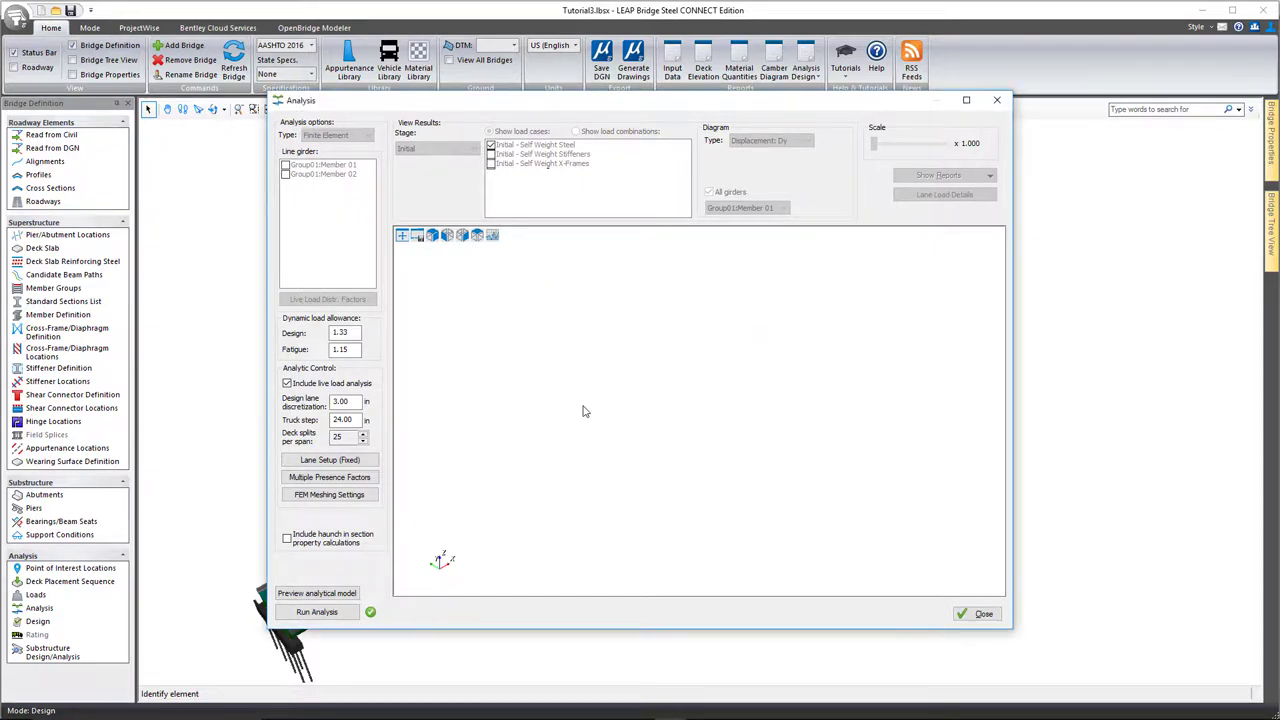
# Run the finite element analysis and show the Dy displacement diagram for the Final stage
pyautogui.click(317, 612)
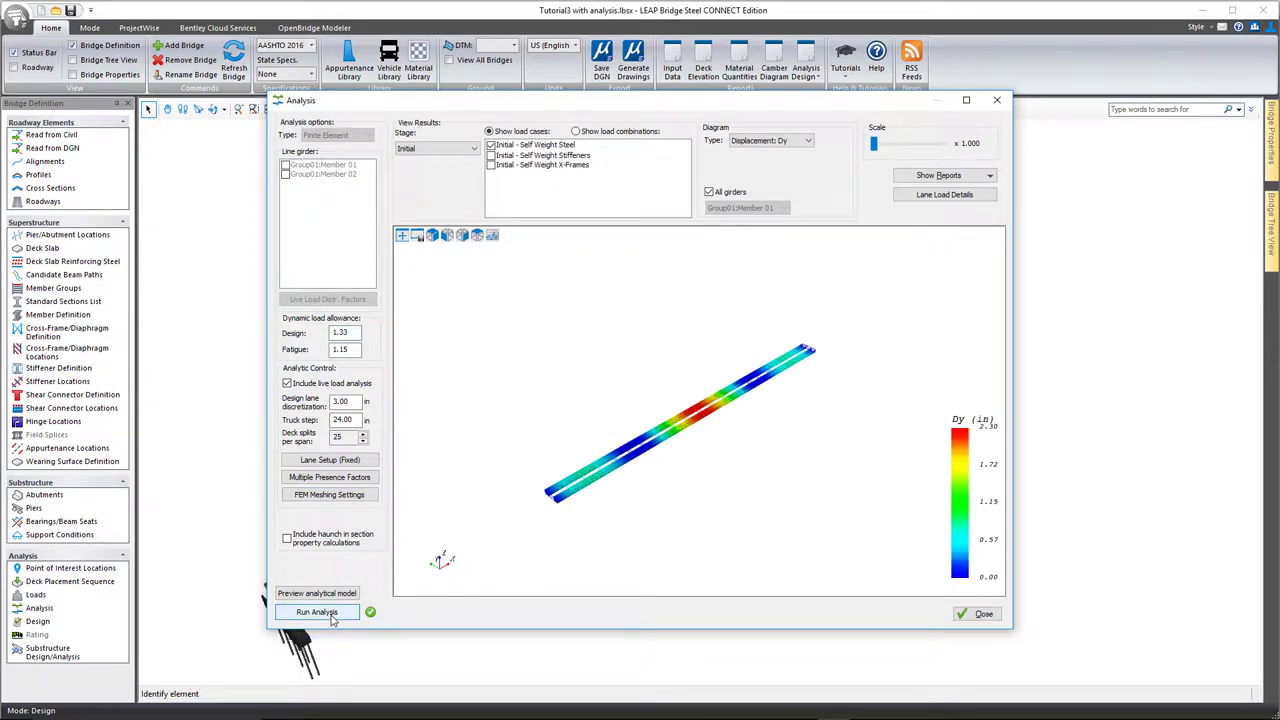
pyautogui.moveTo(115, 718)
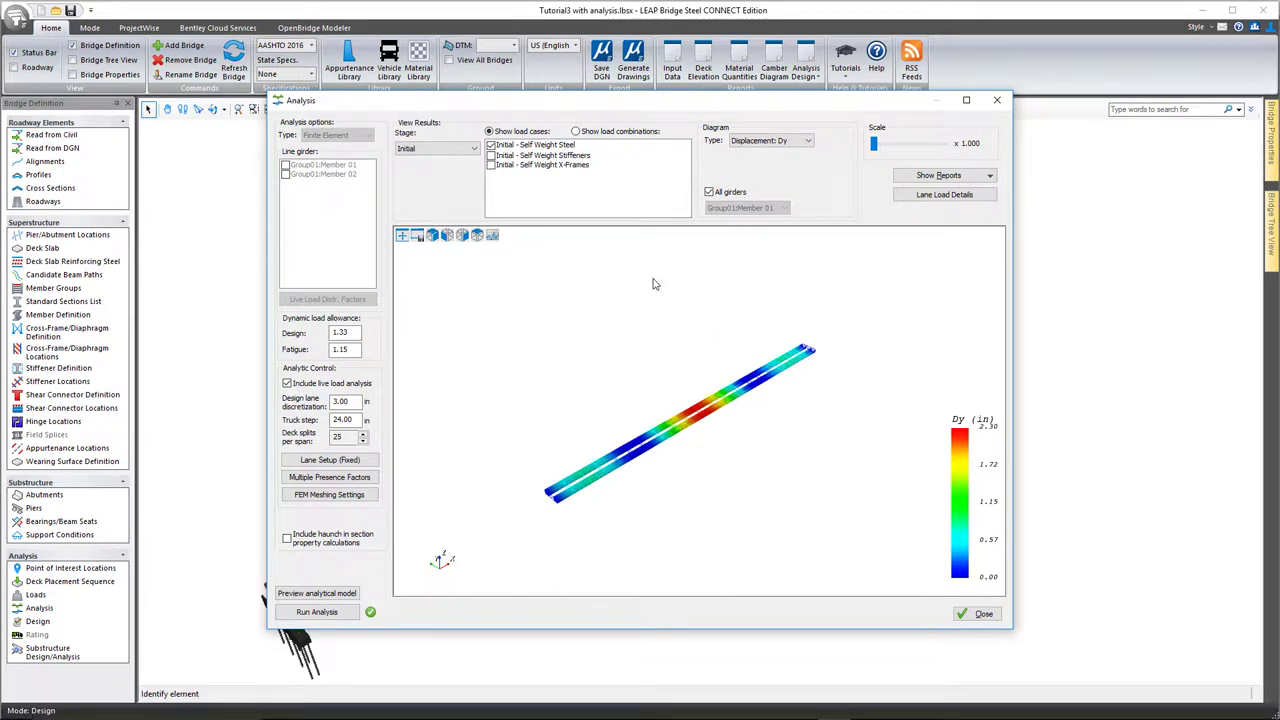
pyautogui.click(800, 142)
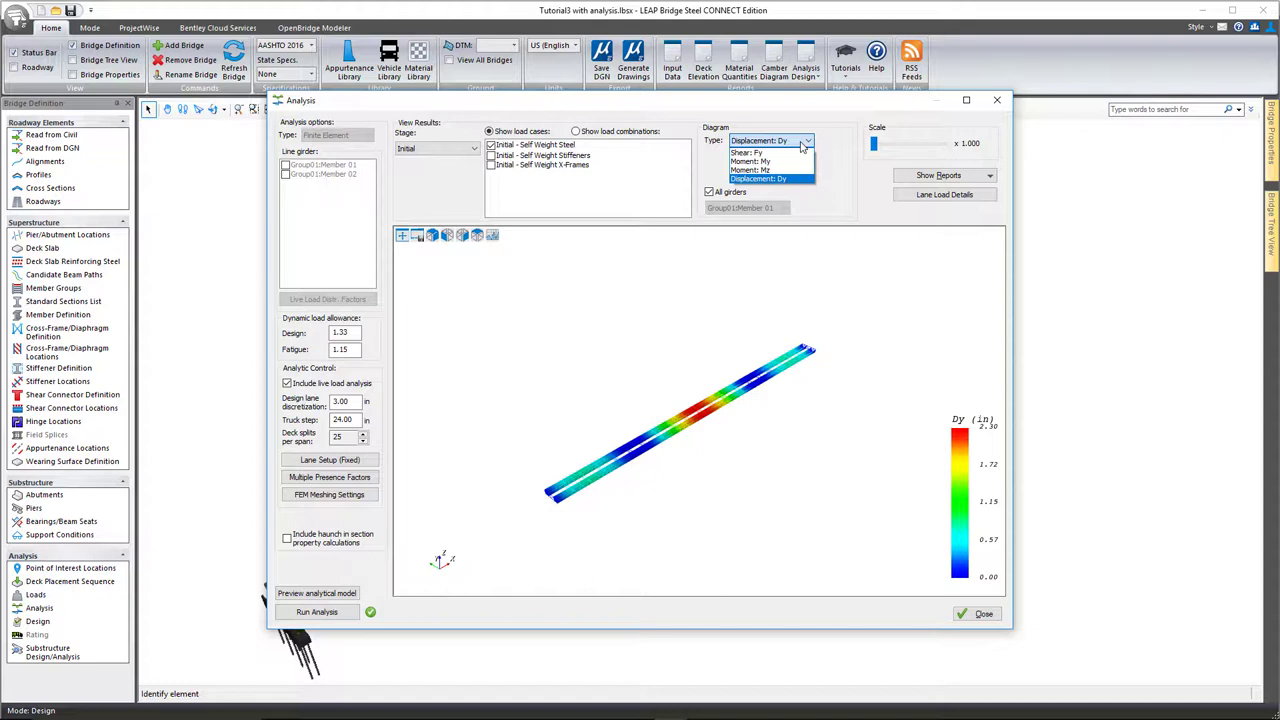
pyautogui.click(772, 180)
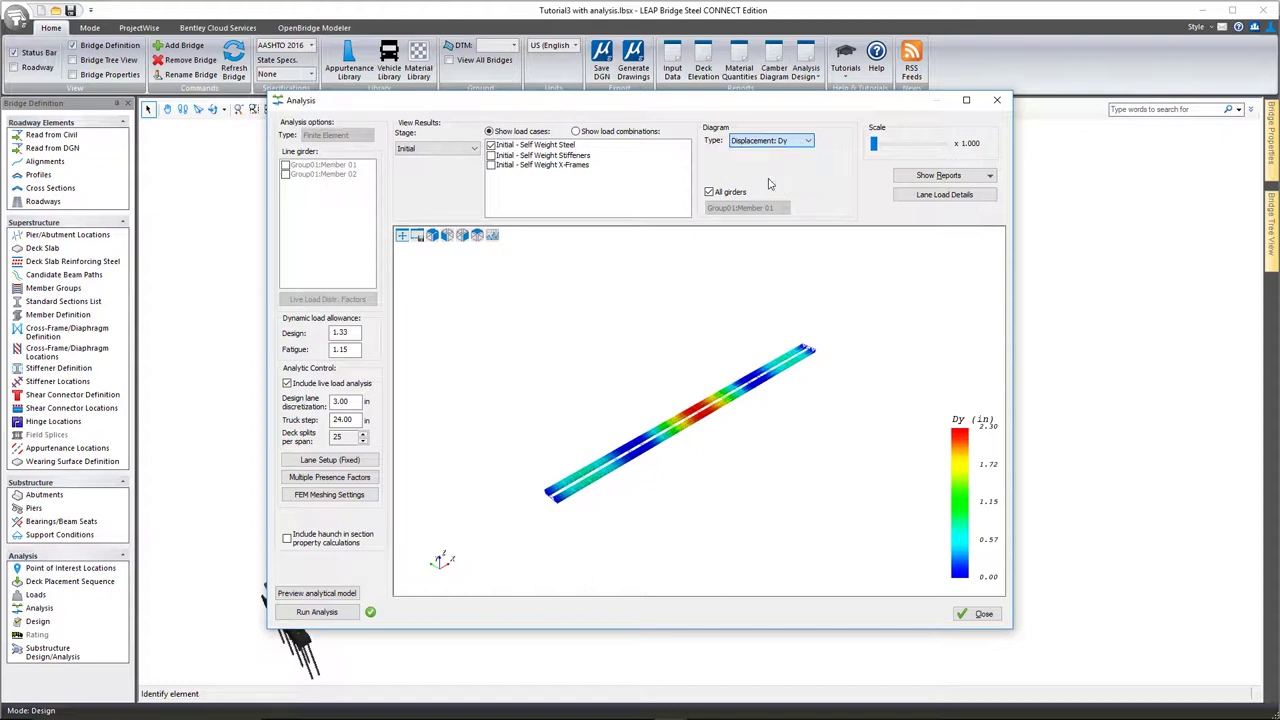
pyautogui.click(470, 150)
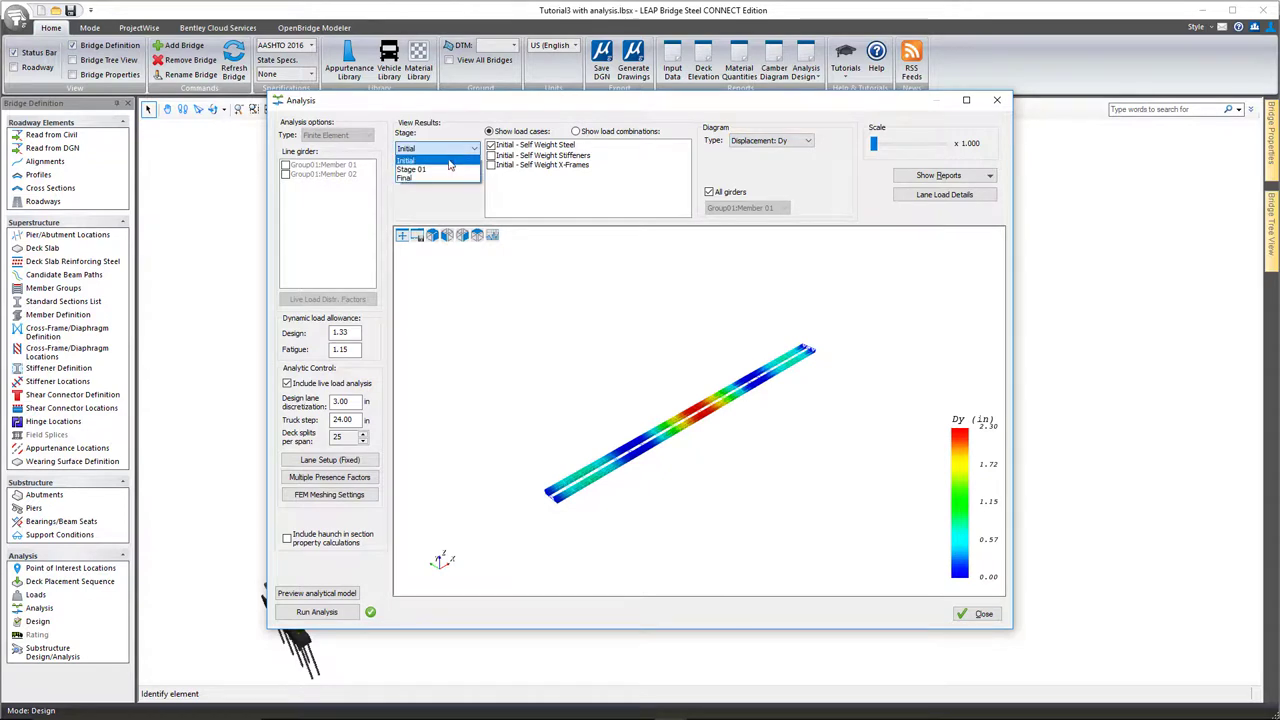
pyautogui.click(445, 178)
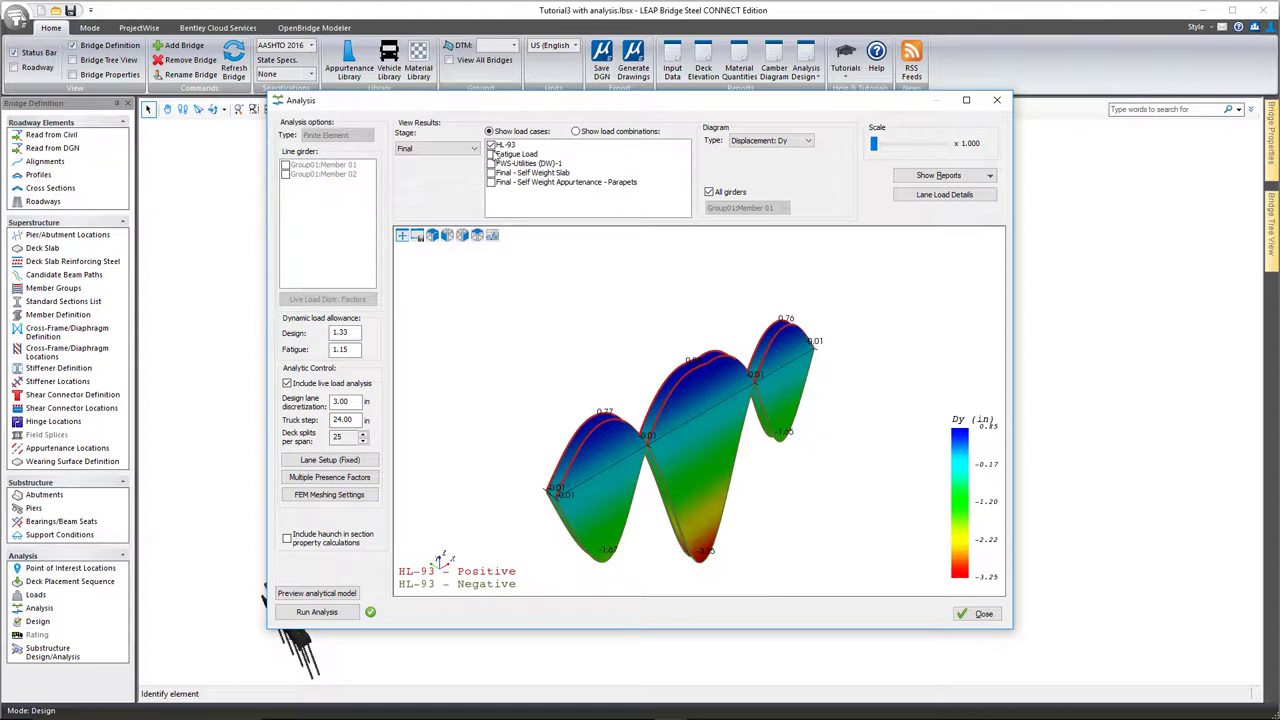
# Compare Dy displacement for Fatigue, slab, parapet and DWS-Utilities loads, then clear them
pyautogui.click(491, 154)
pyautogui.click(491, 145)
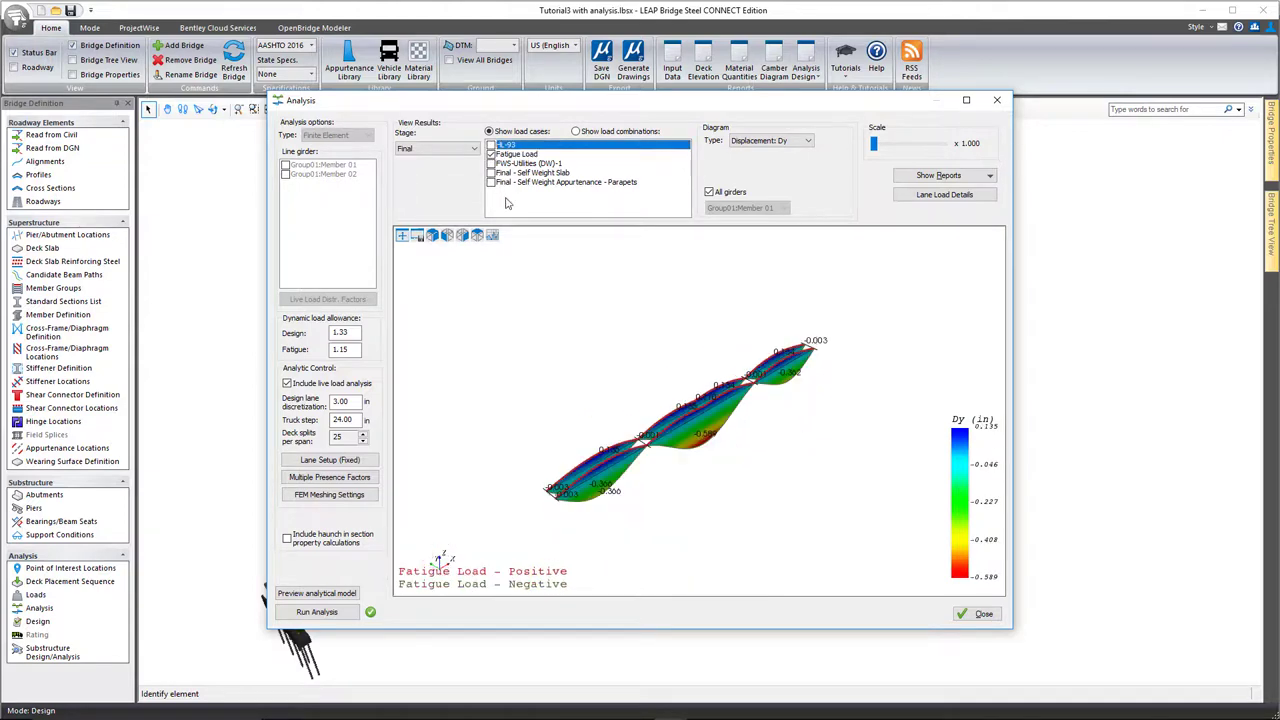
pyautogui.click(491, 154)
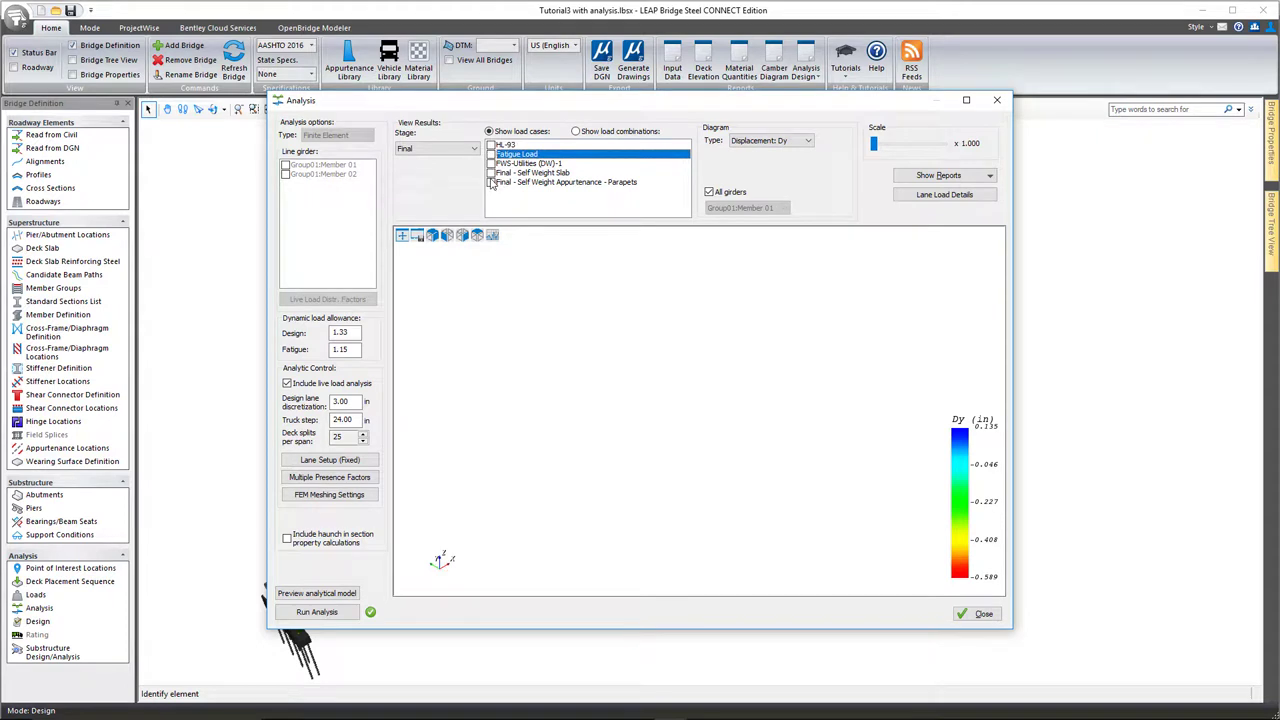
pyautogui.click(491, 173)
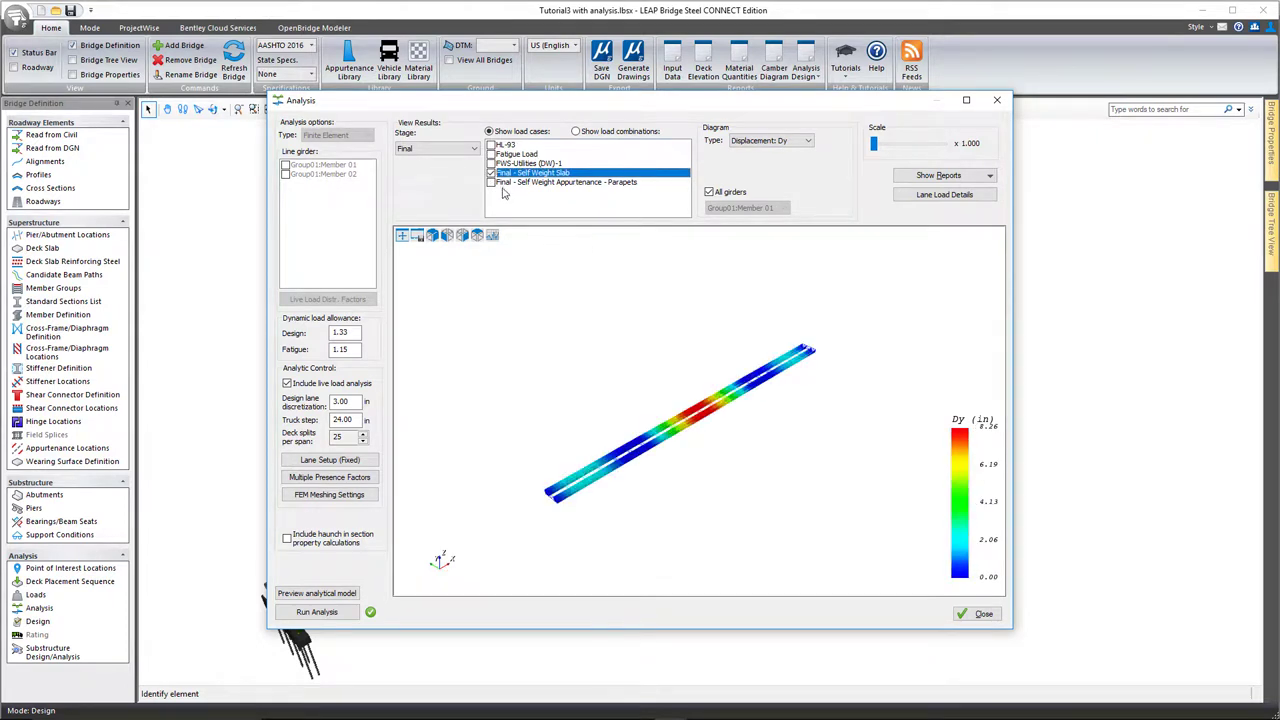
pyautogui.click(492, 182)
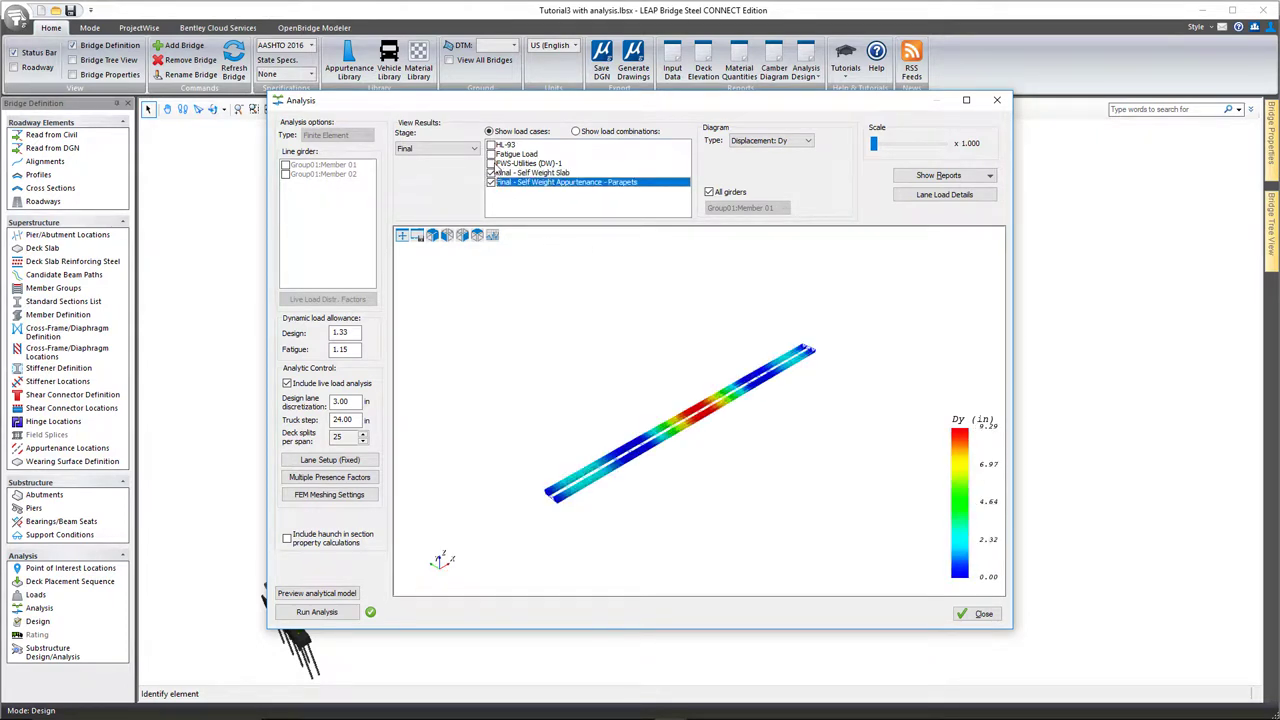
pyautogui.click(491, 163)
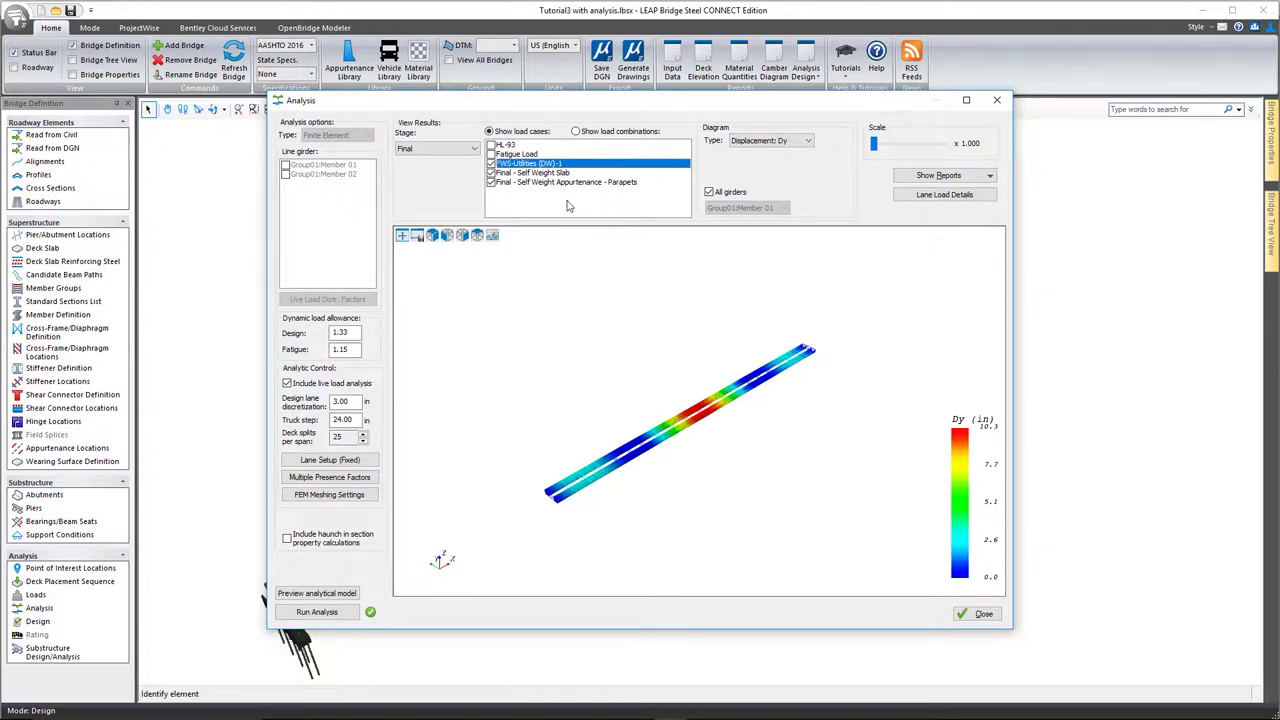
pyautogui.click(491, 163)
pyautogui.click(491, 172)
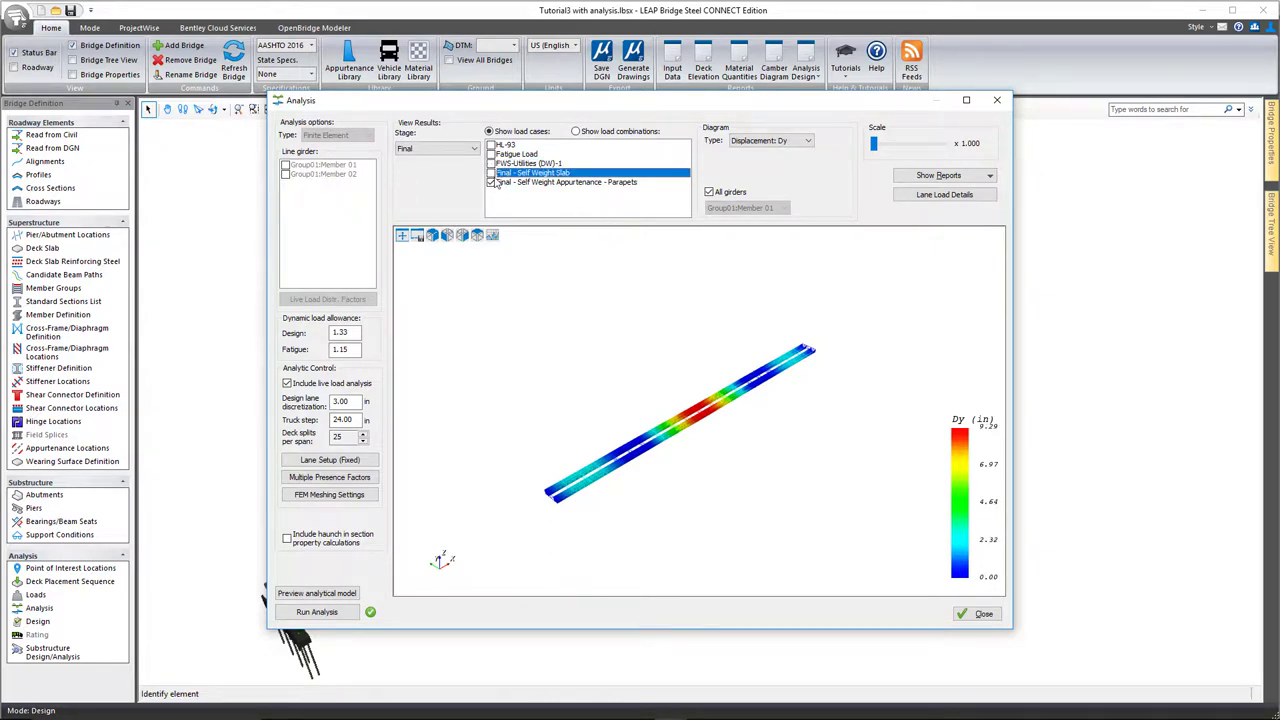
pyautogui.click(491, 182)
# Plot HL-93 shear Fy, then switch the diagram to moment Mz across all girders
pyautogui.click(798, 141)
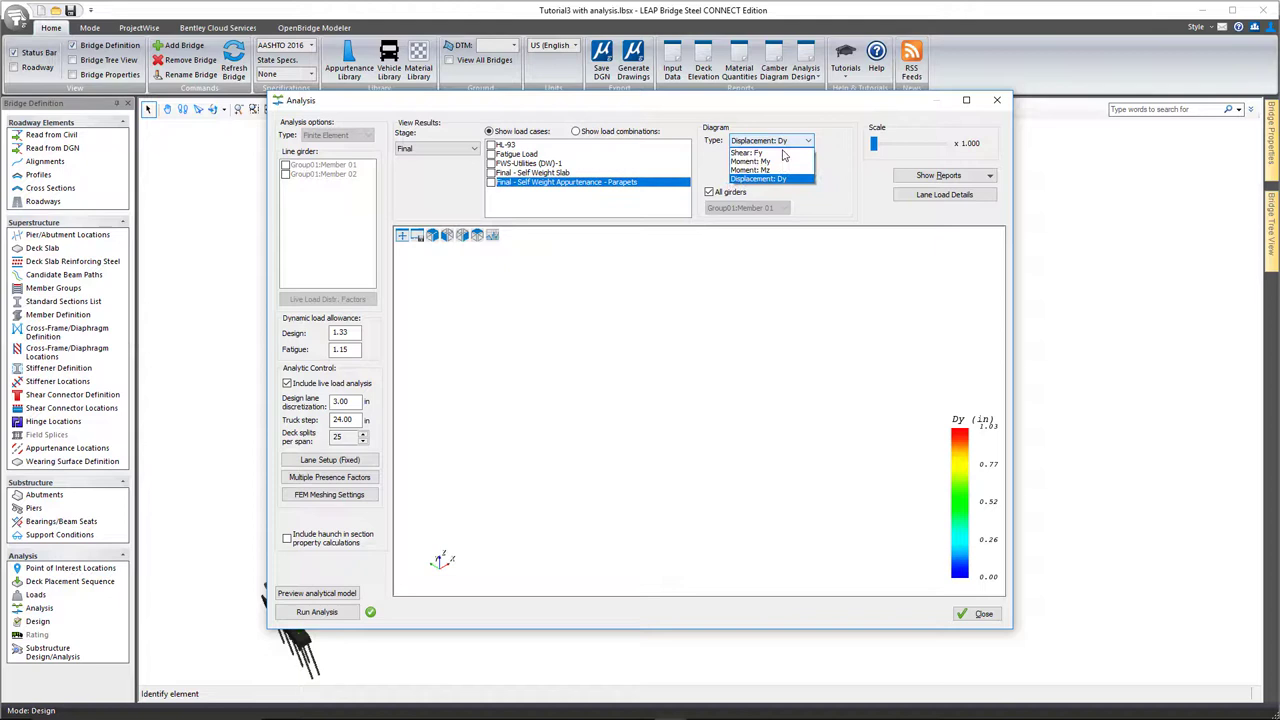
pyautogui.click(767, 153)
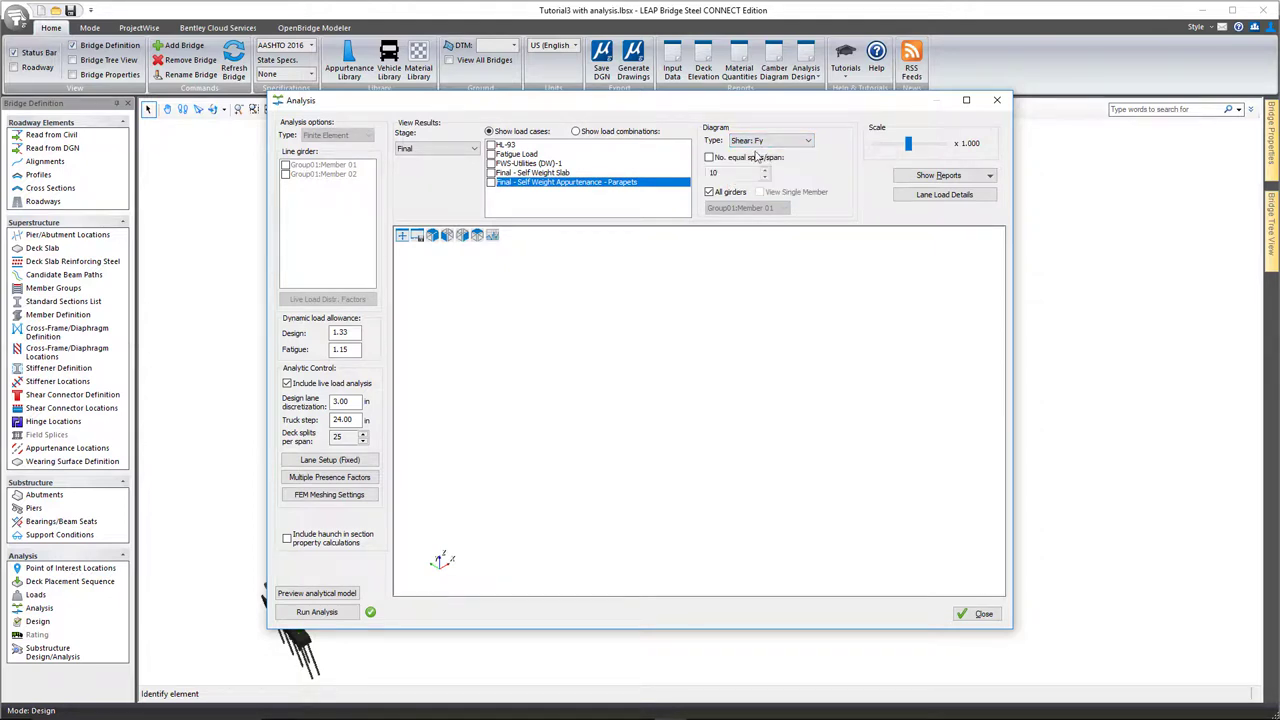
pyautogui.click(491, 145)
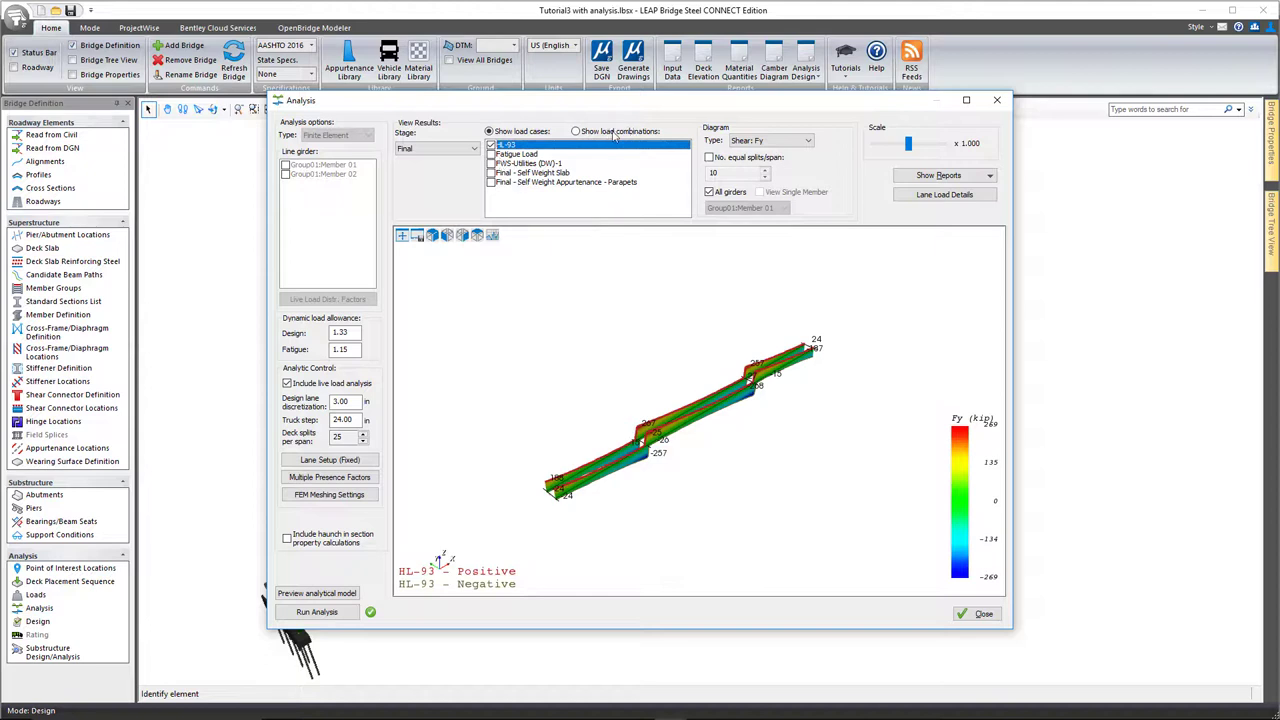
pyautogui.click(766, 141)
pyautogui.click(758, 170)
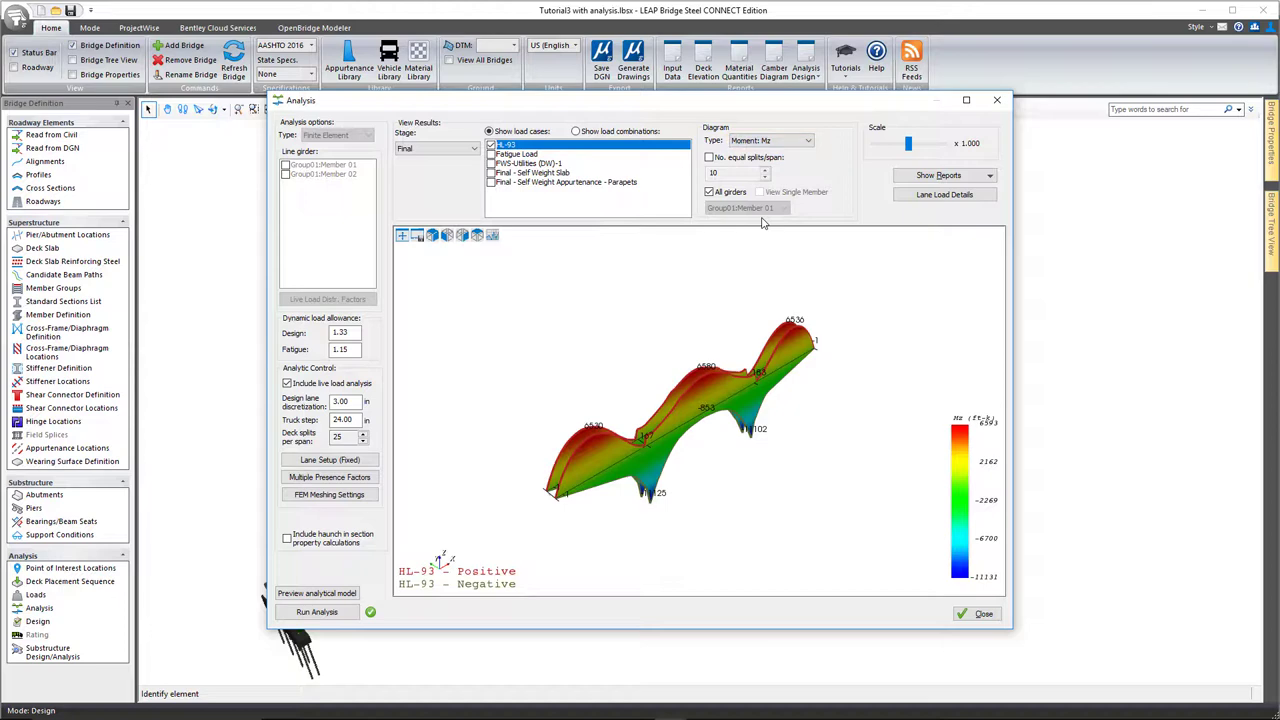
pyautogui.click(966, 176)
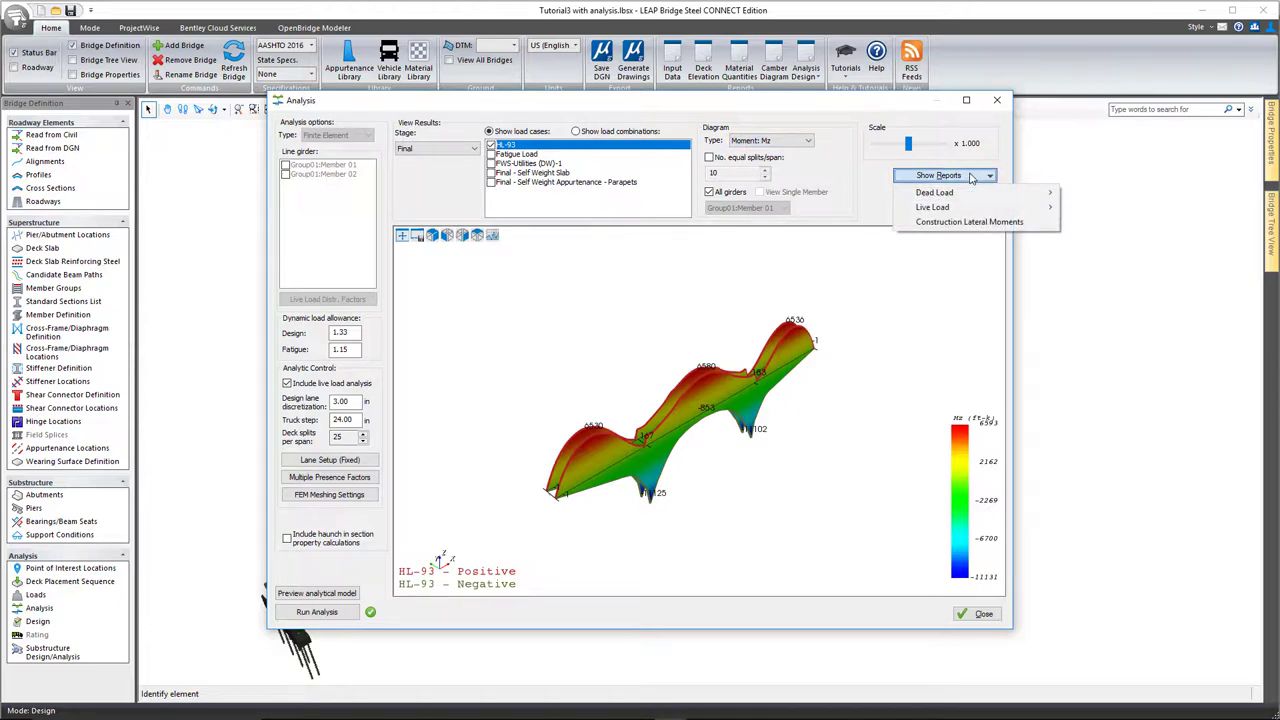
pyautogui.moveTo(955, 197)
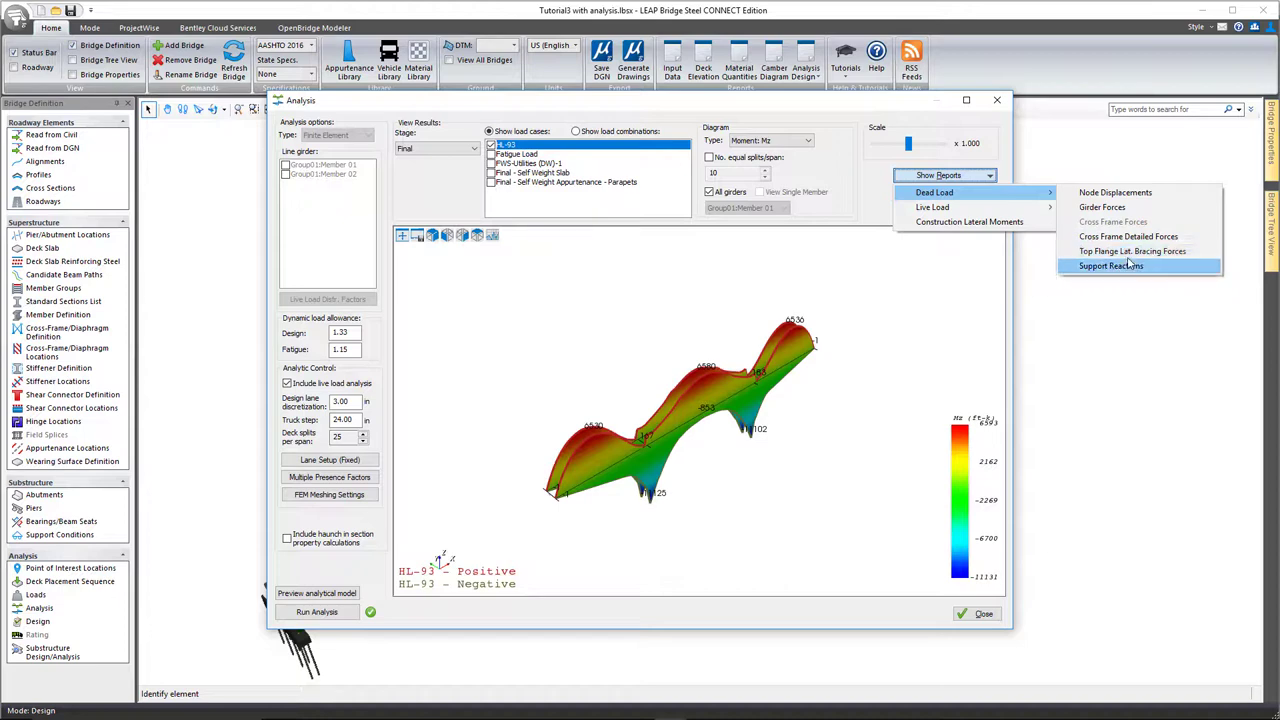
pyautogui.click(1130, 252)
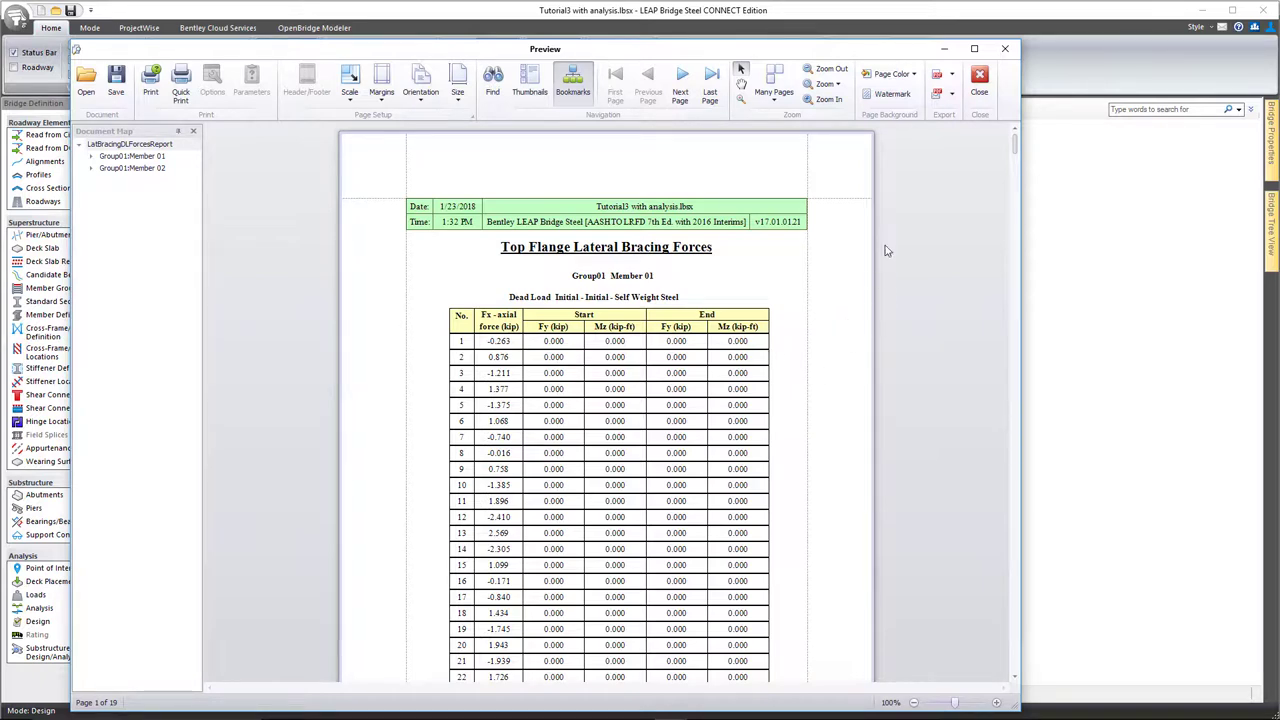
pyautogui.click(979, 80)
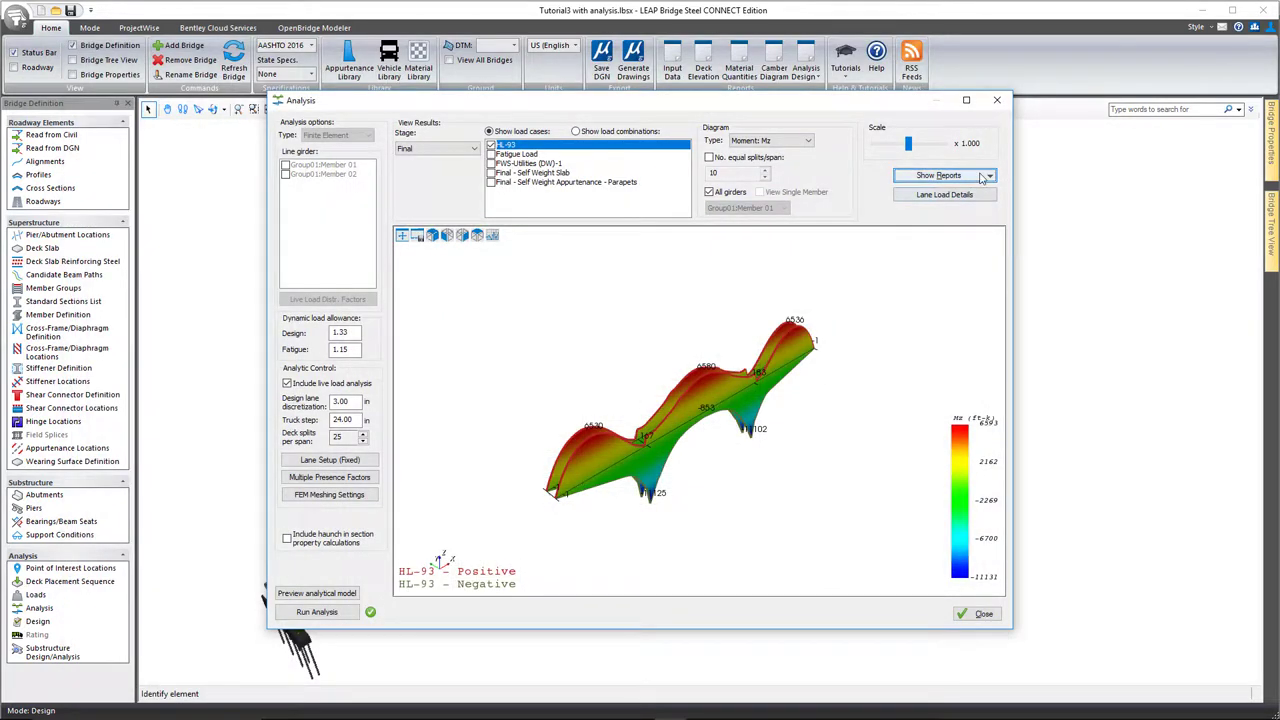
pyautogui.click(982, 177)
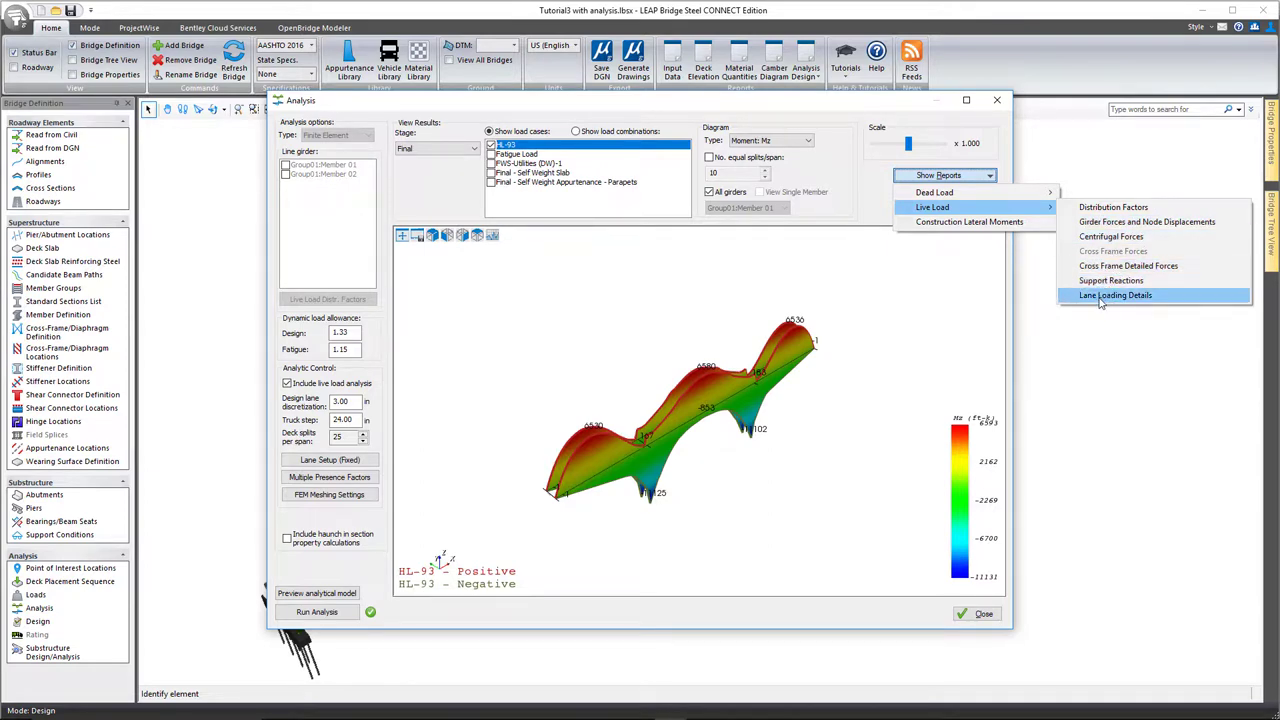
pyautogui.click(1101, 298)
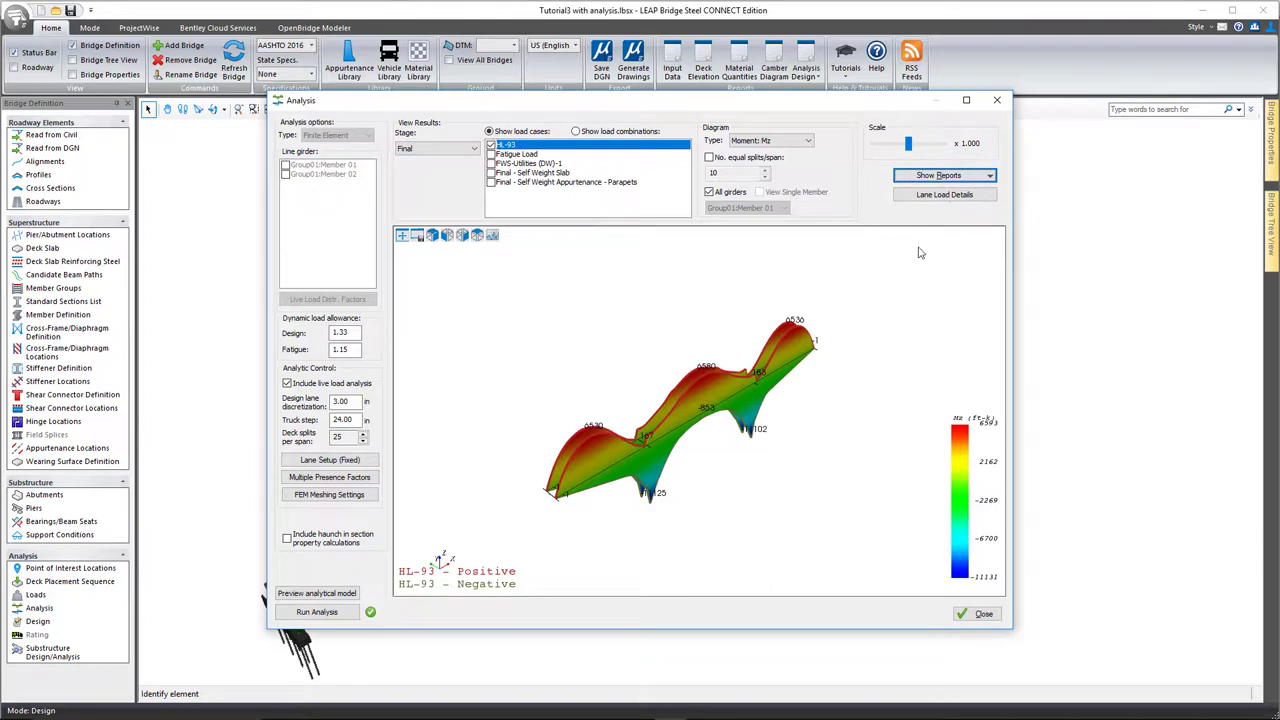
# Close the analysis results and open the Summary - Under Design report preview from Design
pyautogui.click(997, 100)
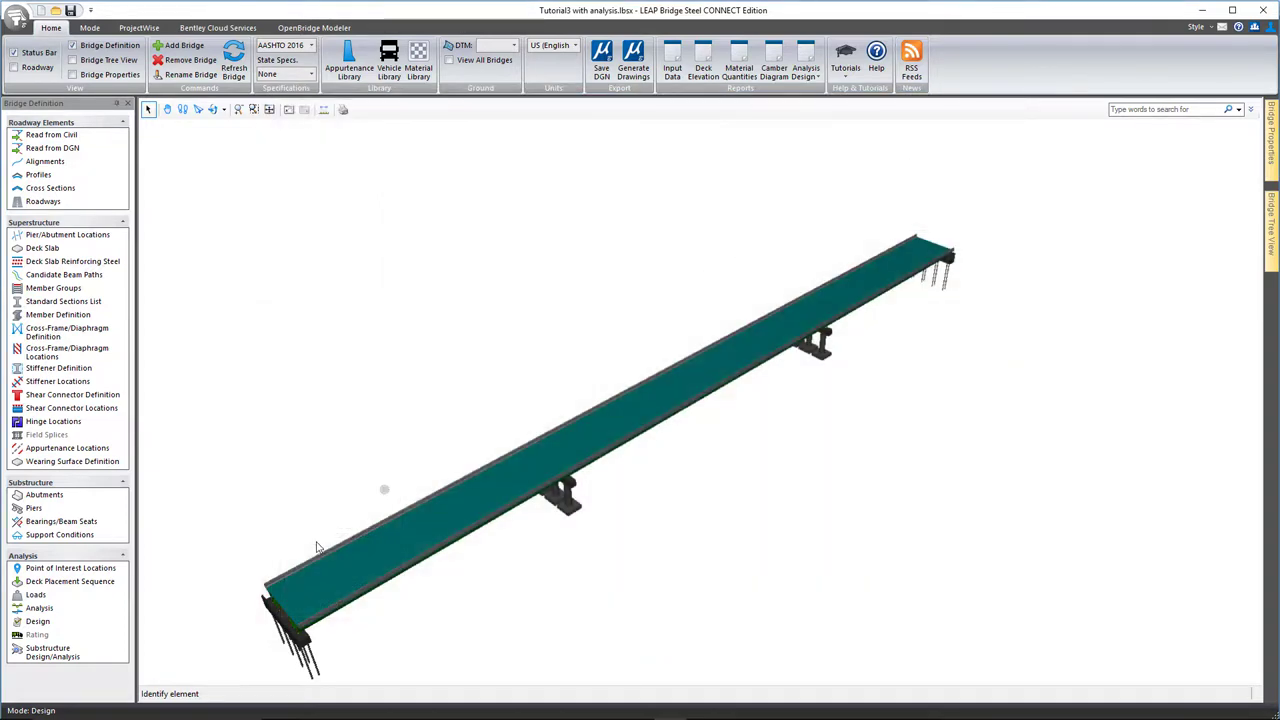
pyautogui.click(38, 621)
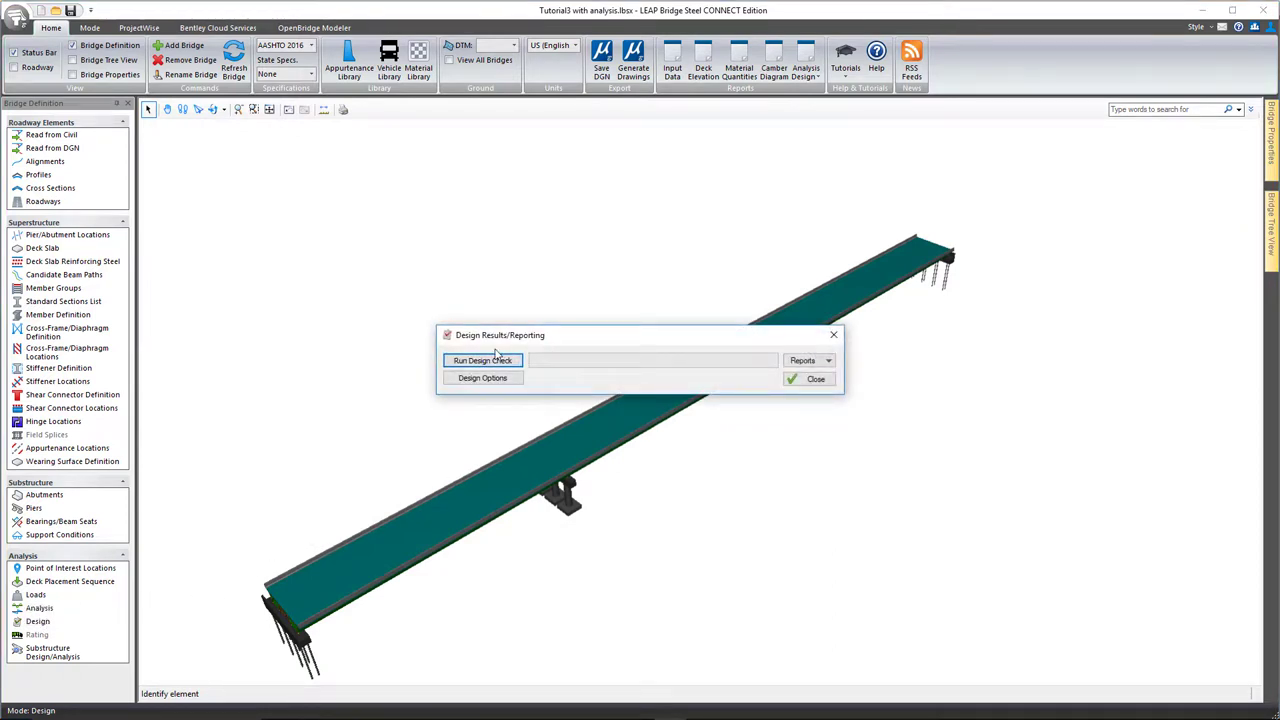
pyautogui.click(811, 360)
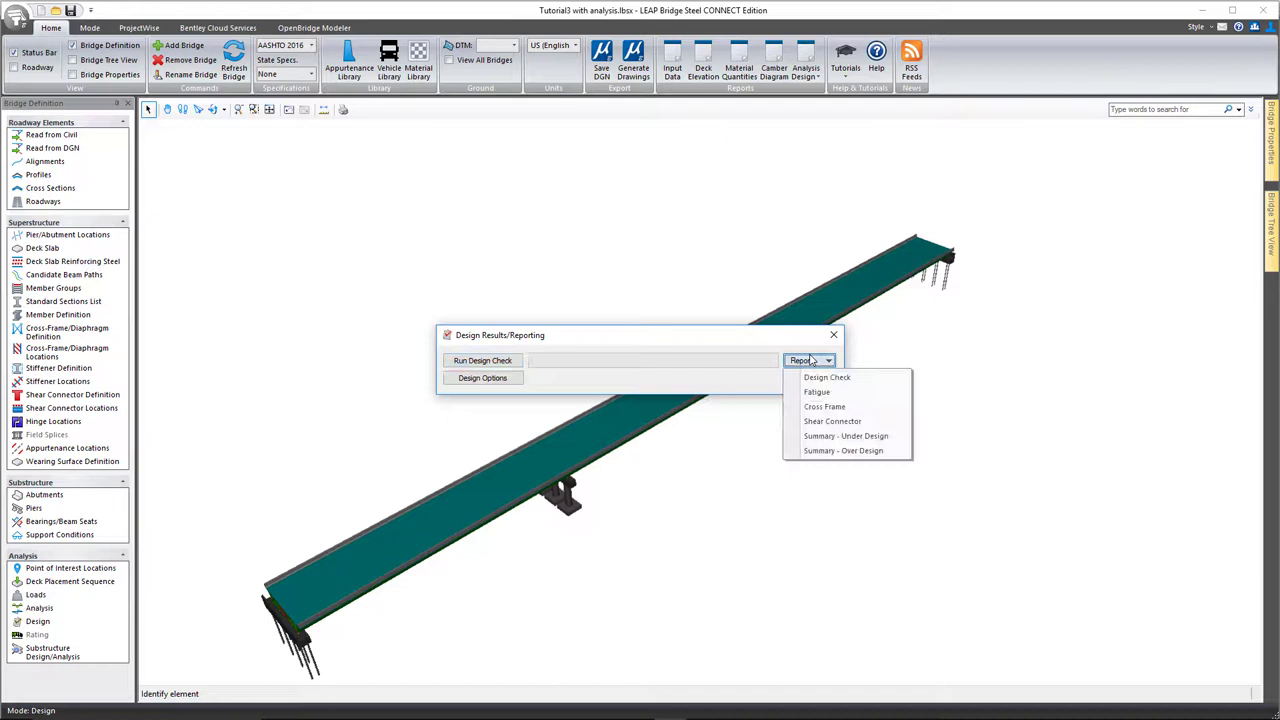
pyautogui.click(837, 437)
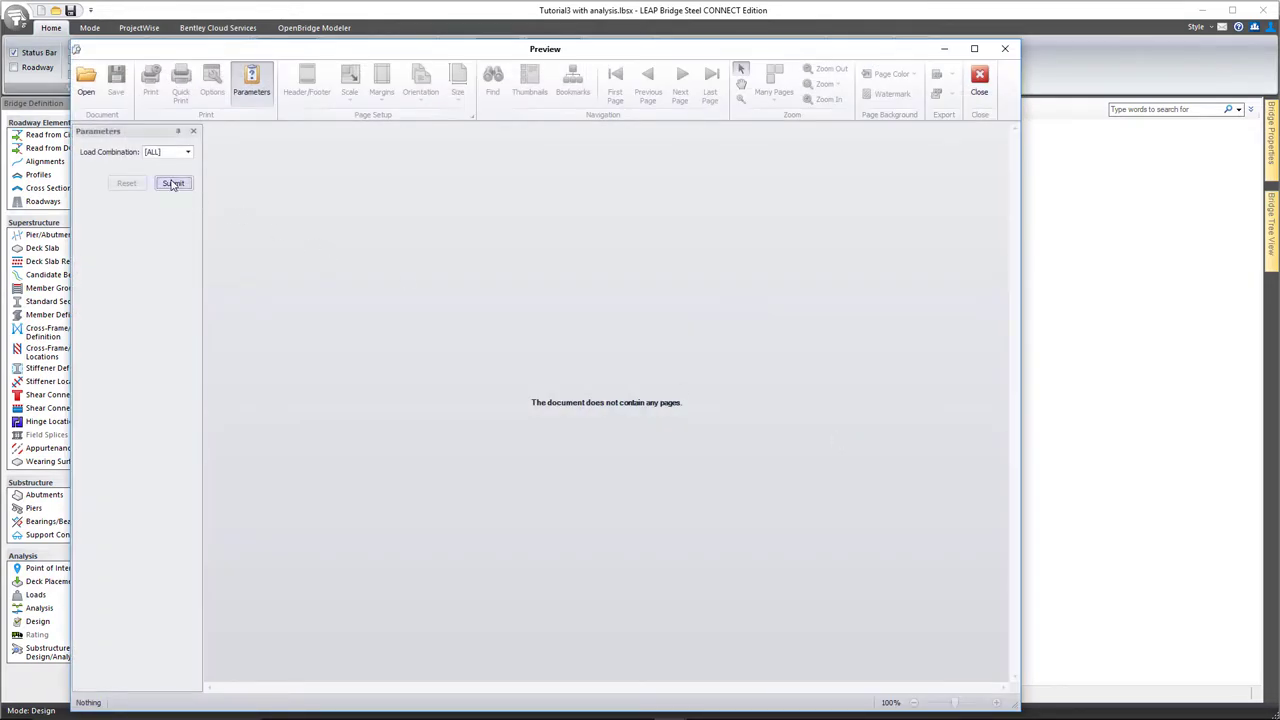
# Submit the report for Load Combination [ALL] and scroll through its 118 pages of failed checks
pyautogui.click(172, 184)
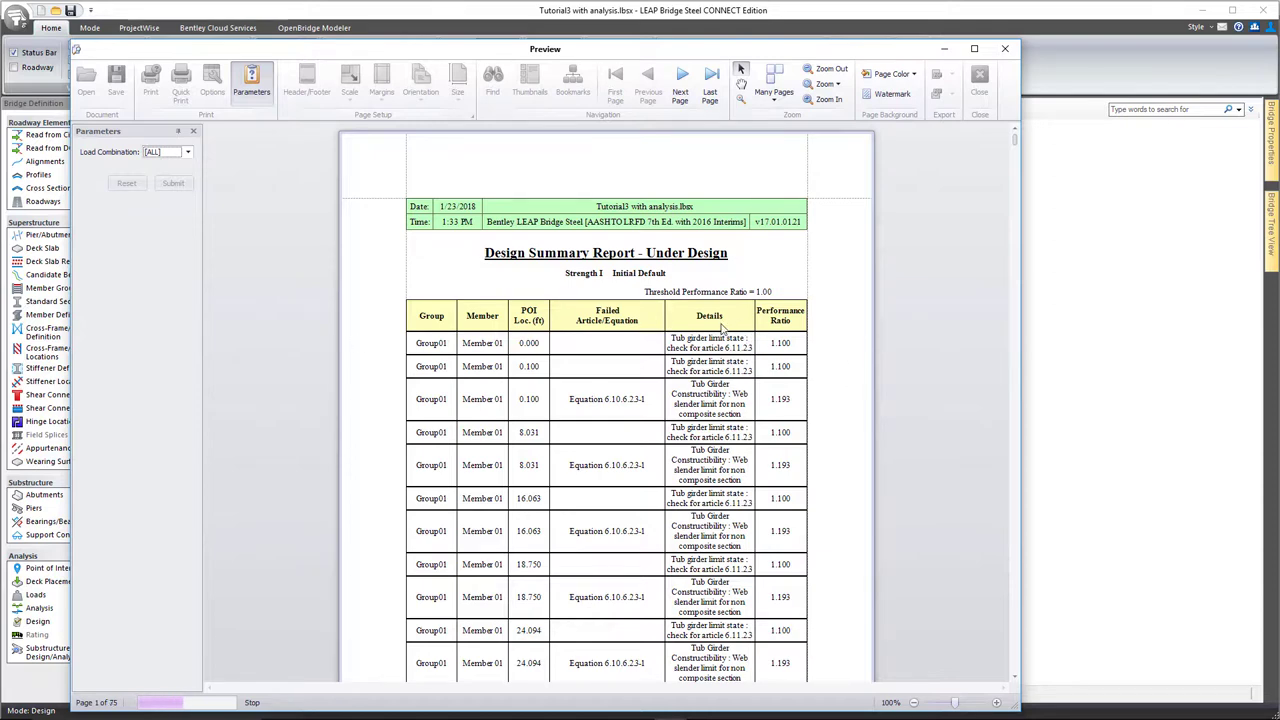
pyautogui.scroll(-5, 722, 328)
pyautogui.scroll(-5, 724, 332)
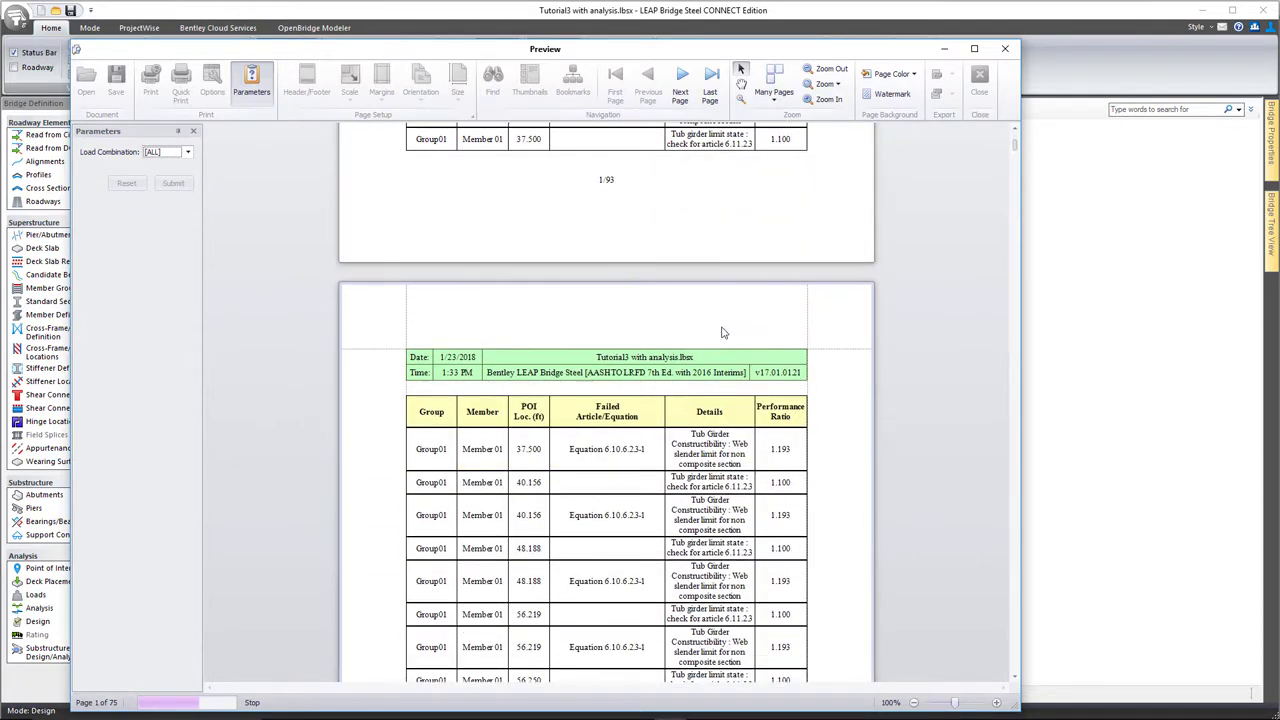
pyautogui.scroll(-3, 724, 332)
pyautogui.scroll(-2, 712, 328)
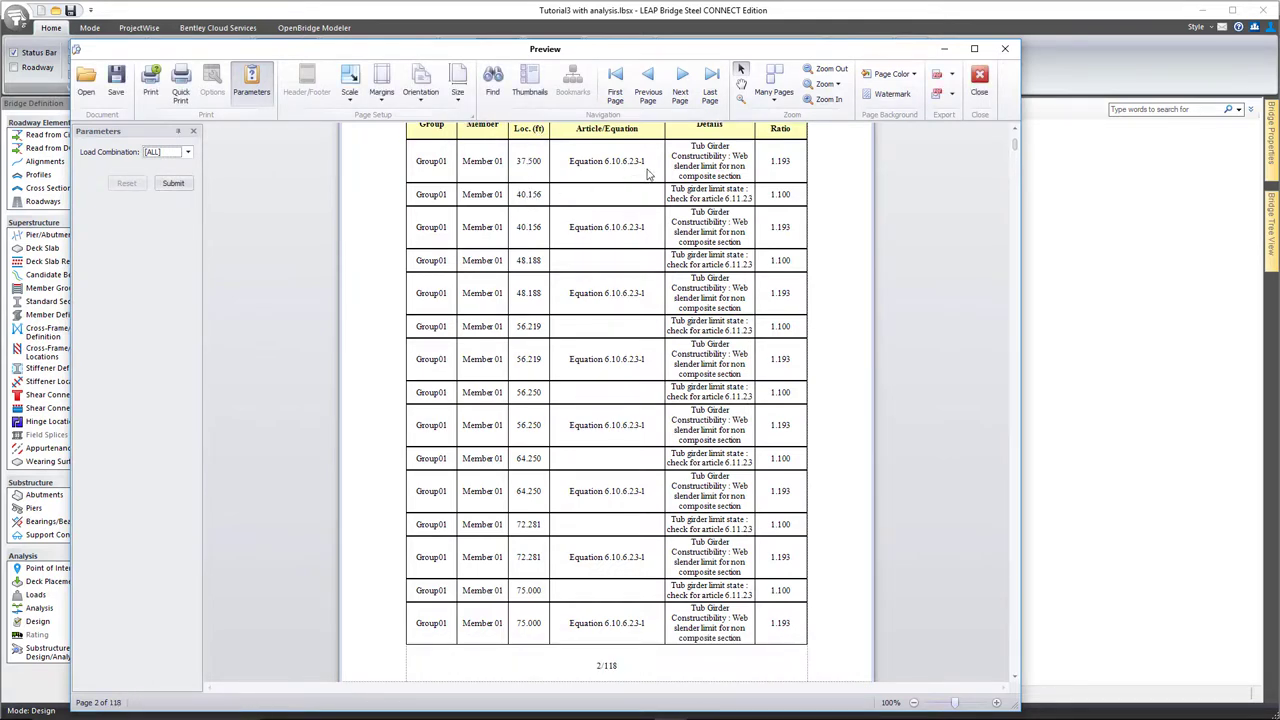
pyautogui.scroll(1, 647, 175)
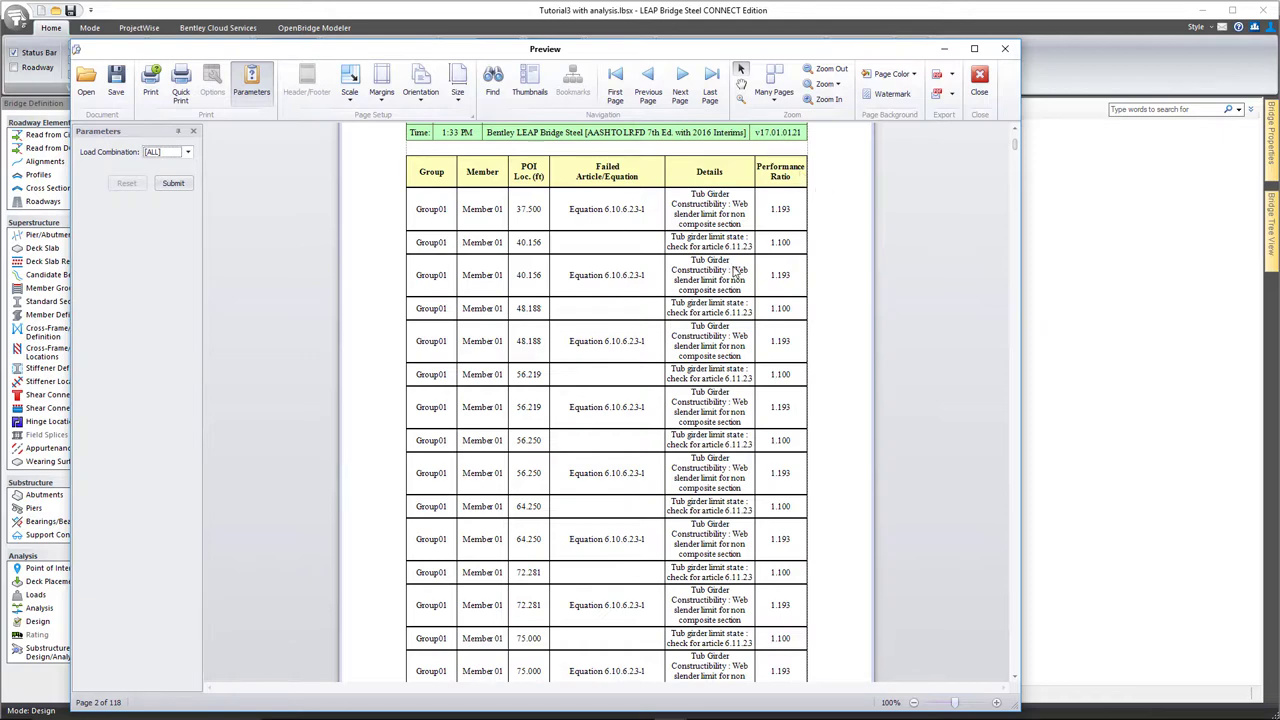
pyautogui.scroll(-15, 736, 270)
pyautogui.scroll(-1, 736, 270)
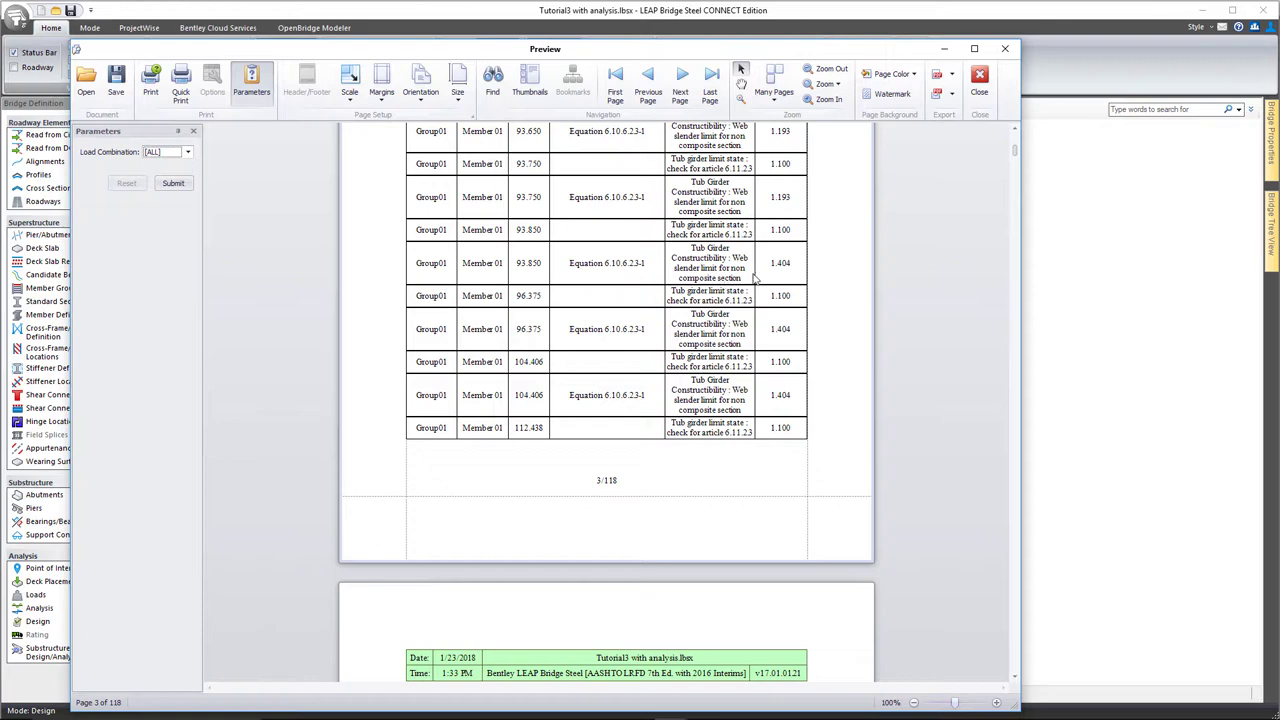
# Close the report preview and the Design Results/Reporting dialog, returning to the 3D model
pyautogui.click(986, 87)
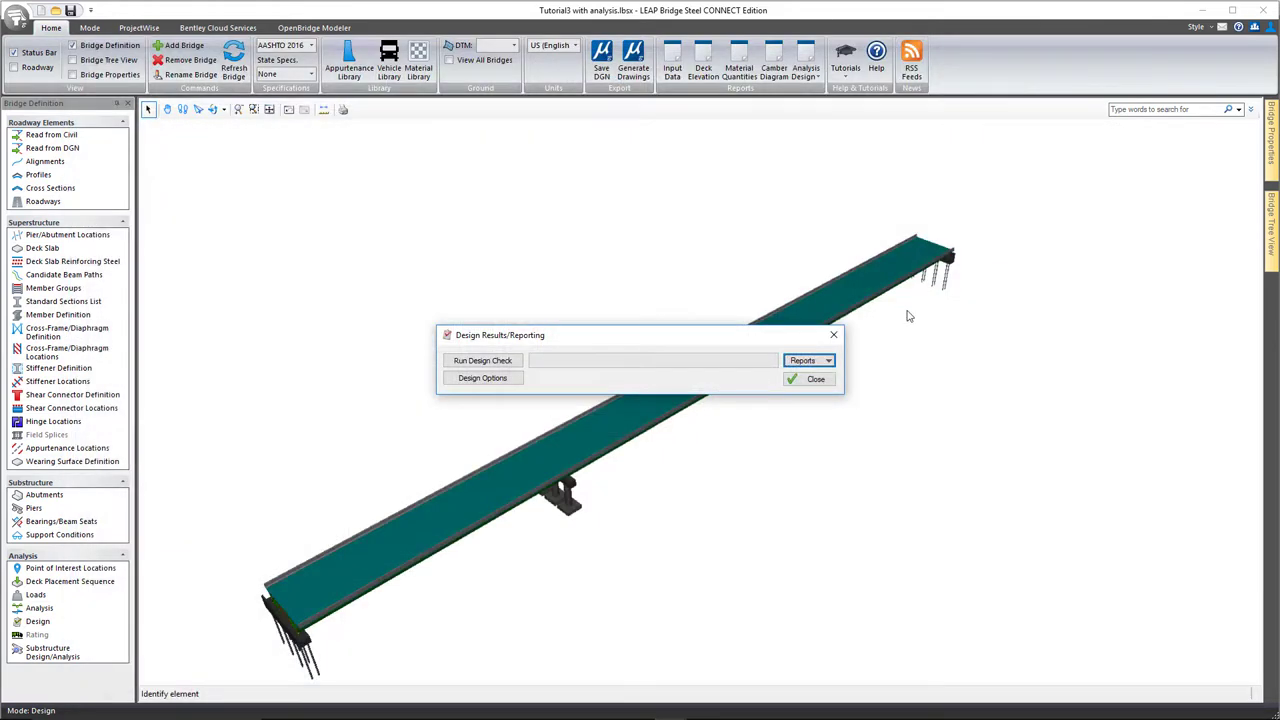
pyautogui.click(816, 380)
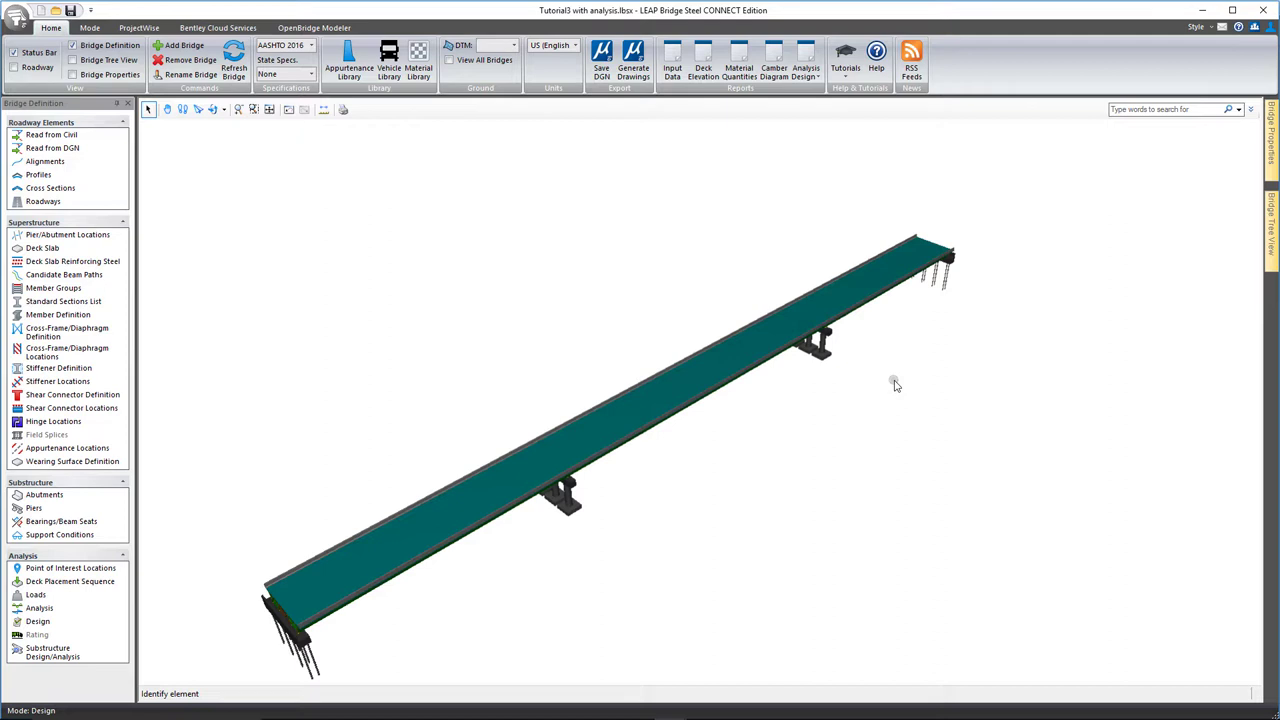